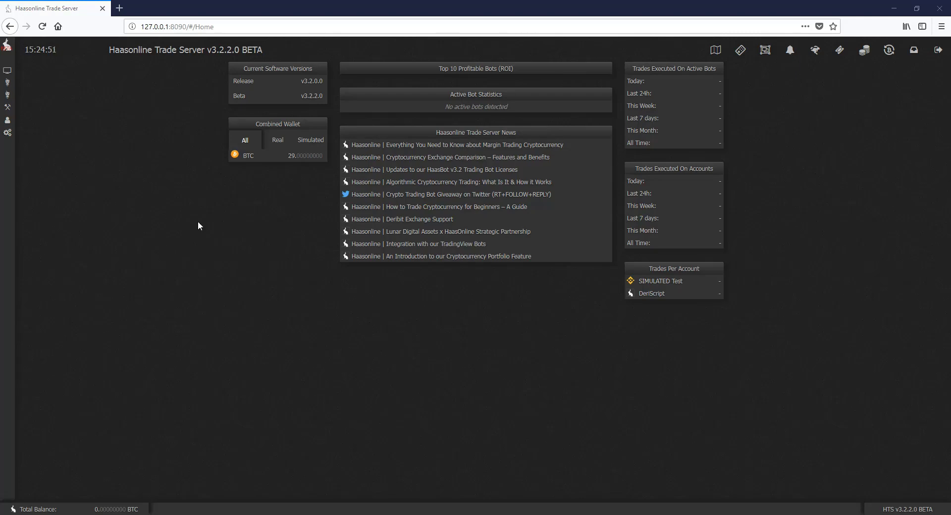
# Open Marketview and display the Binance ADA/BTC market at a 15-minute interval.
pyautogui.moveTo(7, 132)
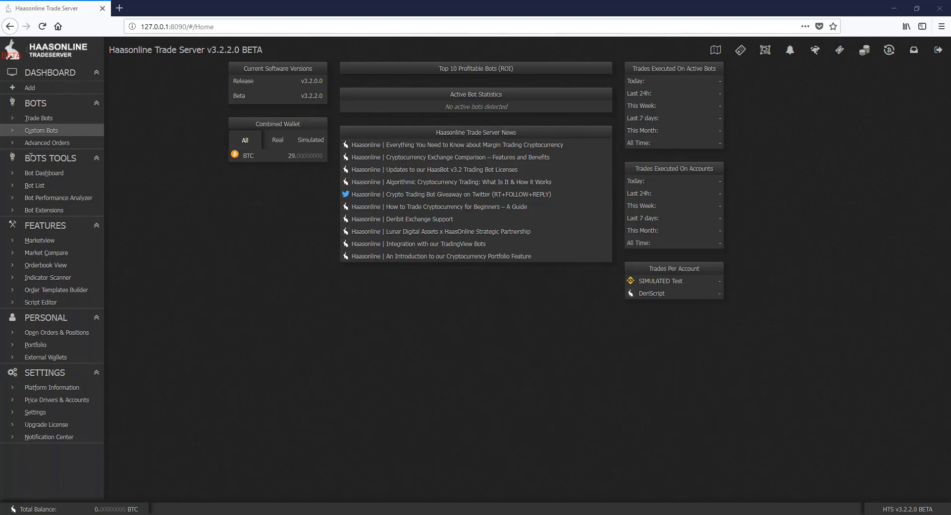
pyautogui.click(53, 247)
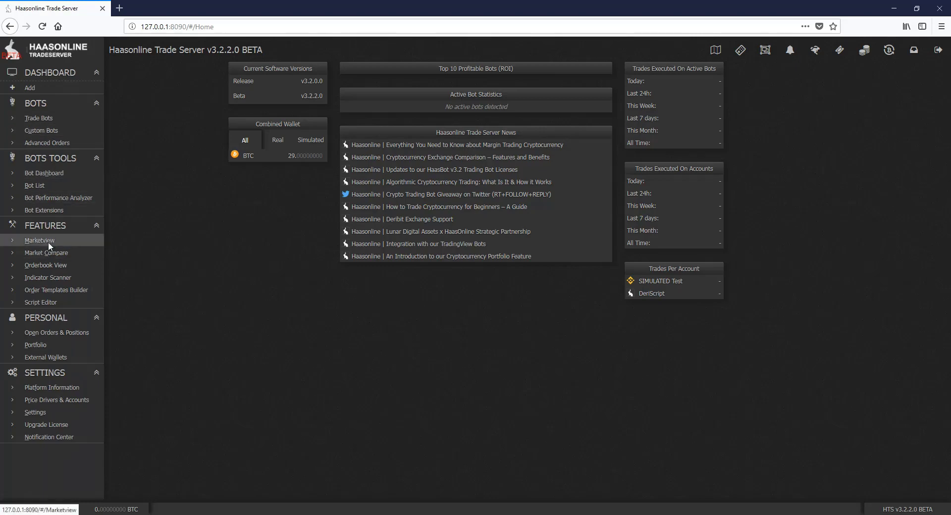
pyautogui.click(35, 72)
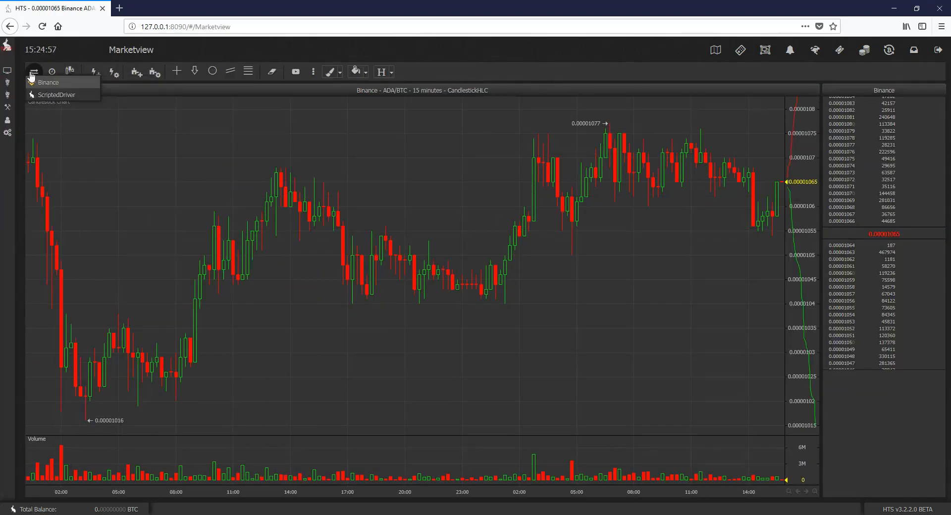
pyautogui.moveTo(36, 85)
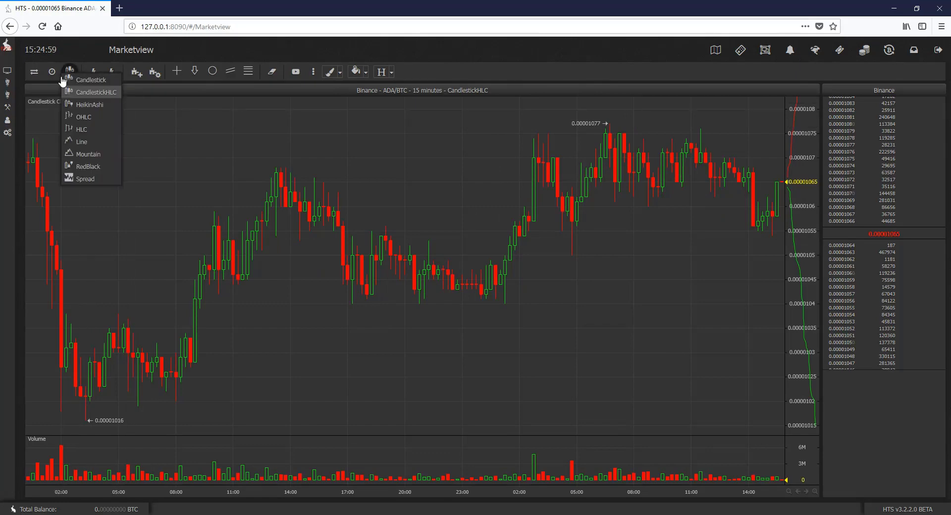
pyautogui.click(34, 71)
pyautogui.moveTo(58, 95)
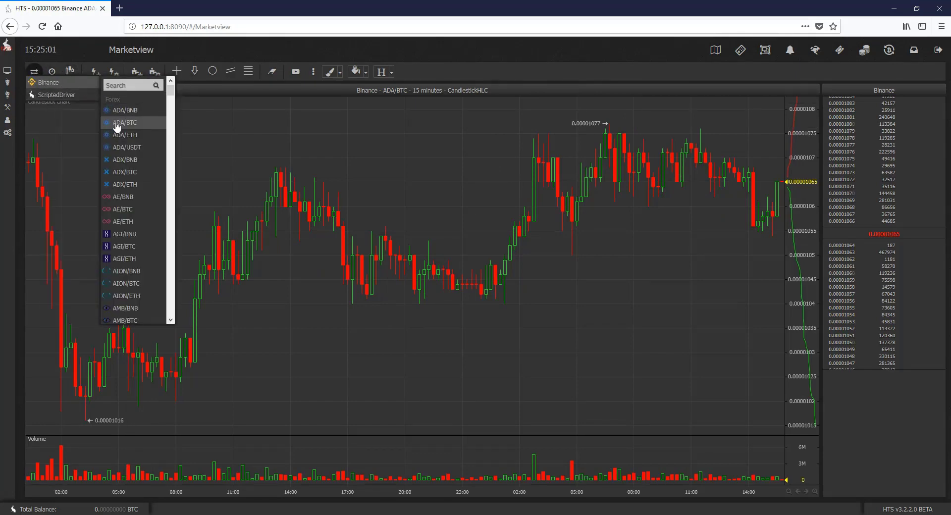
pyautogui.click(51, 71)
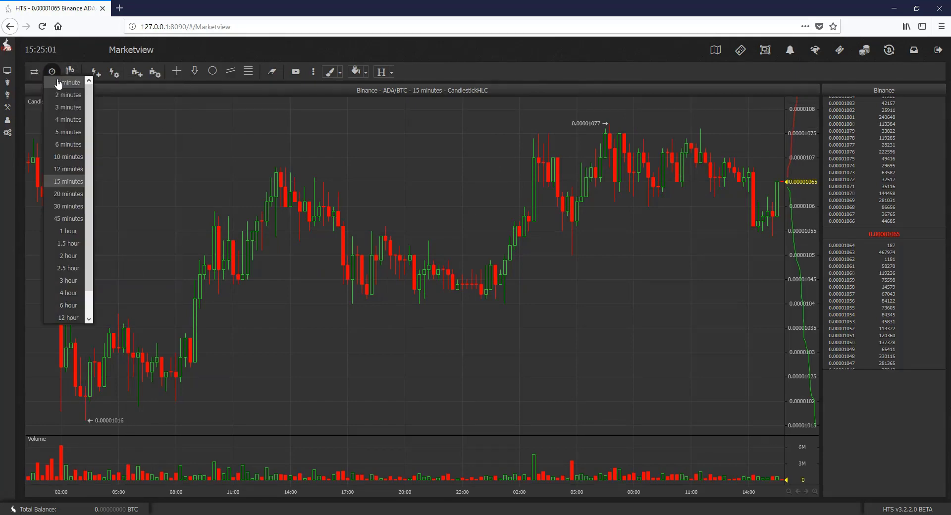
pyautogui.click(69, 181)
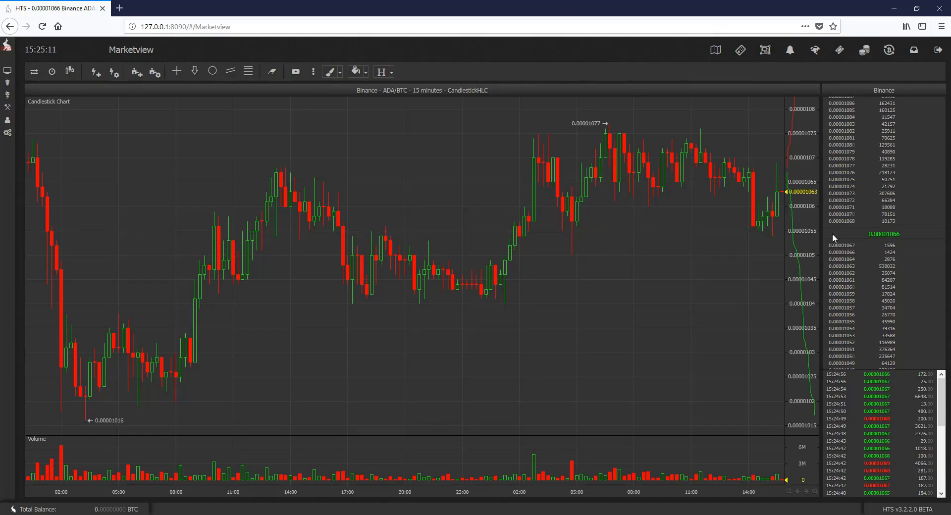
# Examine the last price and the nearest sell and buy prices in the Binance order book.
pyautogui.moveTo(863, 234); pyautogui.dragTo(907, 231)
pyautogui.click(907, 231)
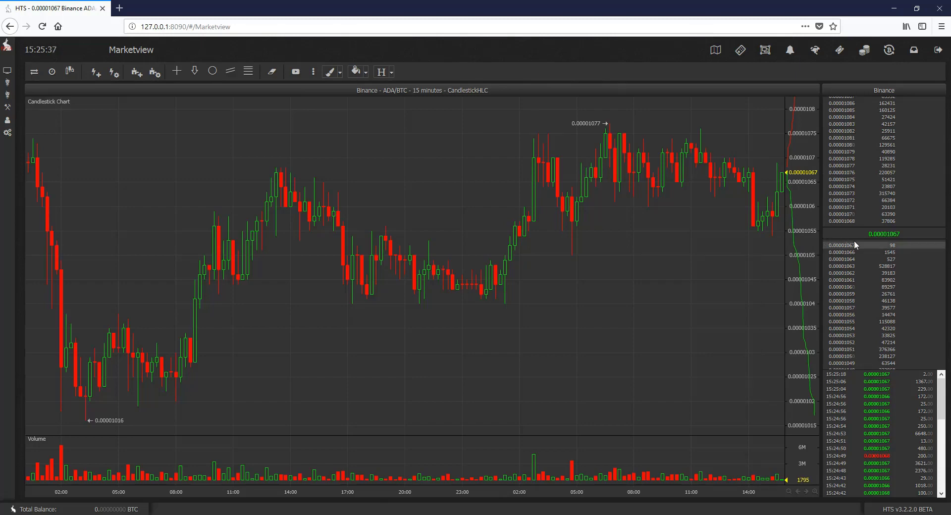
pyautogui.doubleClick(831, 222)
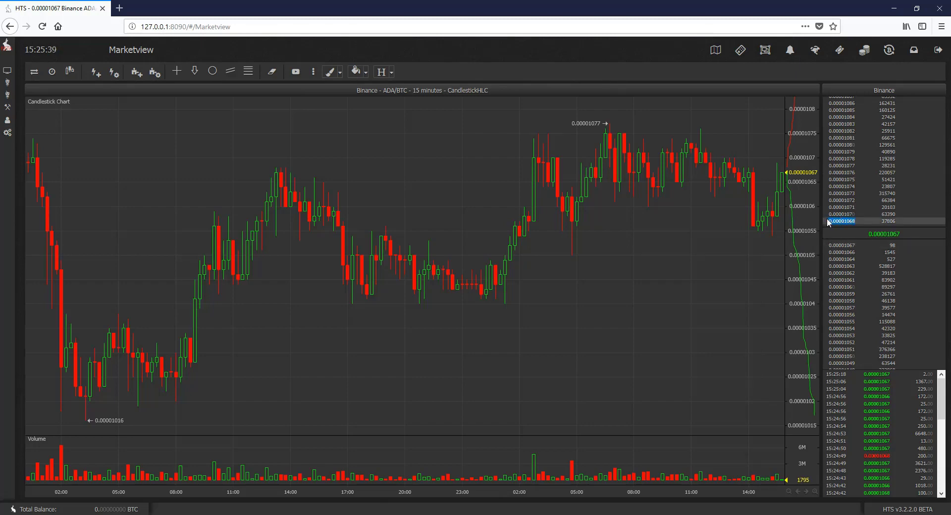
pyautogui.doubleClick(829, 244)
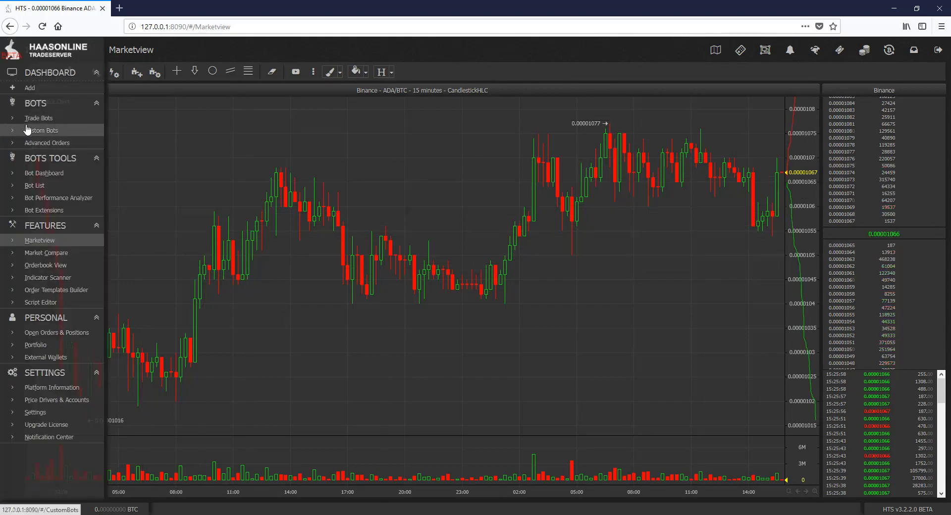
# Add a Market Making Bot named New Bot for ADA/BTC on the SIMULATED Test account and open it.
pyautogui.click(27, 130)
pyautogui.click(99, 109)
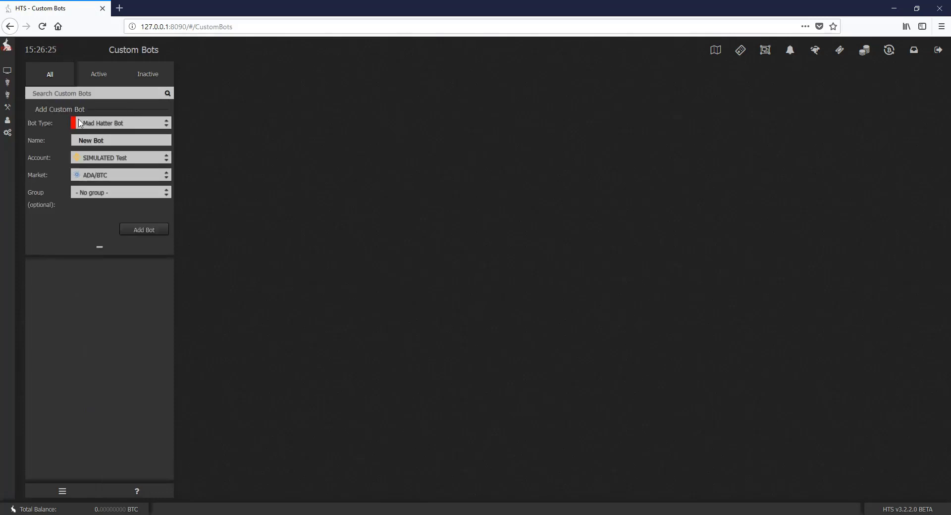
pyautogui.click(93, 122)
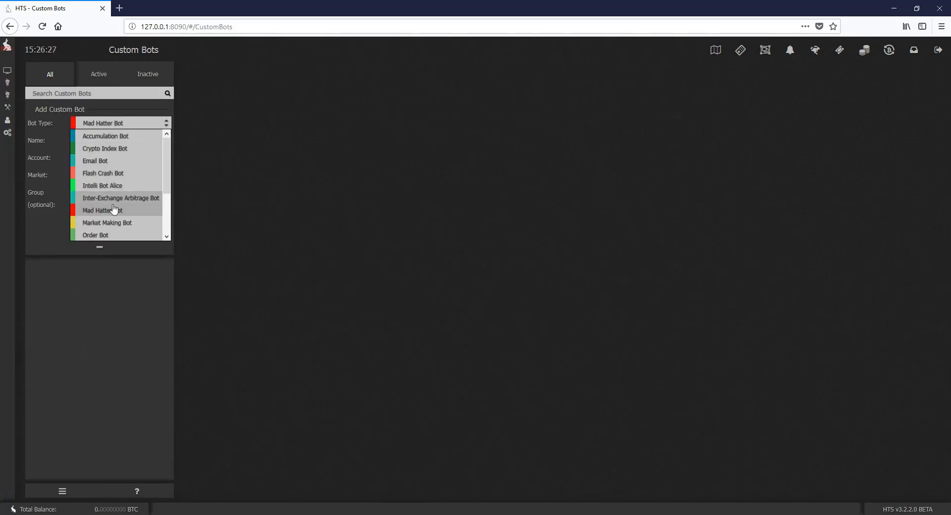
pyautogui.click(115, 222)
pyautogui.click(126, 175)
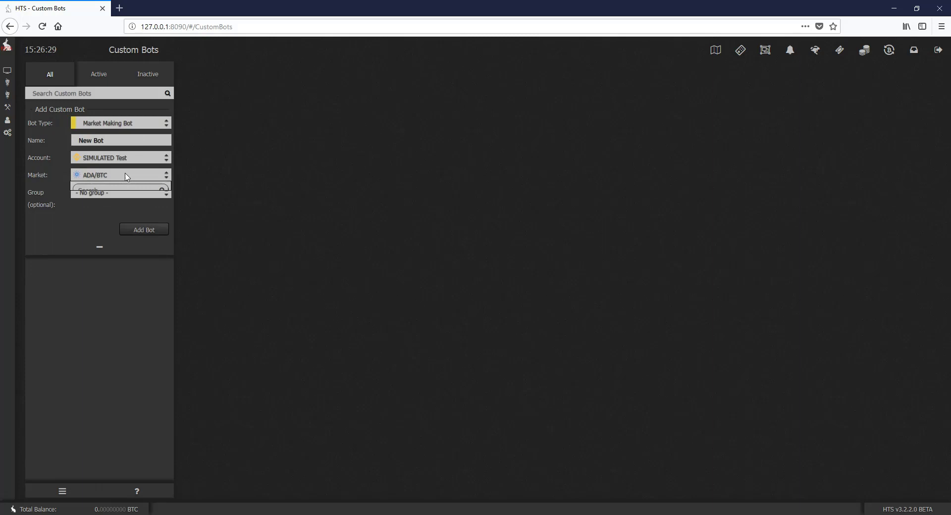
pyautogui.click(115, 217)
pyautogui.click(147, 230)
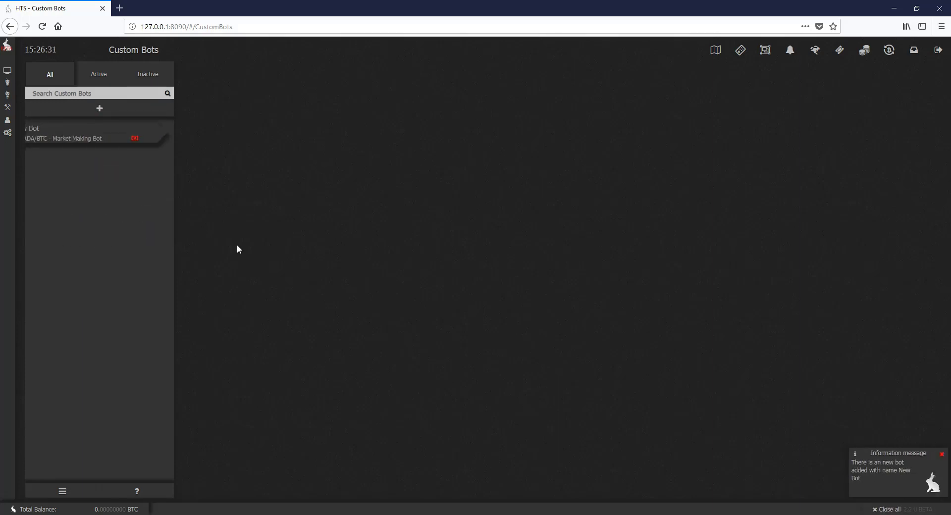
pyautogui.click(108, 140)
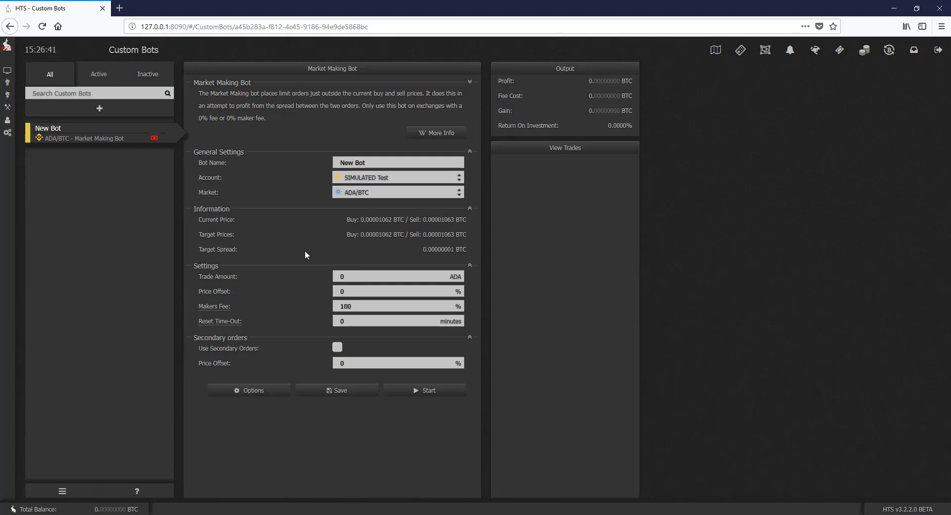
# Examine the bot's name, account, current prices, target prices and target spread.
pyautogui.moveTo(233, 159); pyautogui.dragTo(192, 161)
pyautogui.click(214, 177)
pyautogui.moveTo(375, 220); pyautogui.dragTo(451, 220)
pyautogui.moveTo(372, 234); pyautogui.dragTo(389, 235)
pyautogui.click(387, 244)
# Set the bot's trade amount to 1000 ADA and its price offset to 2%.
pyautogui.click(354, 273)
pyautogui.doubleClick(365, 273)
pyautogui.write('1000')
pyautogui.doubleClick(342, 292)
pyautogui.write('2')
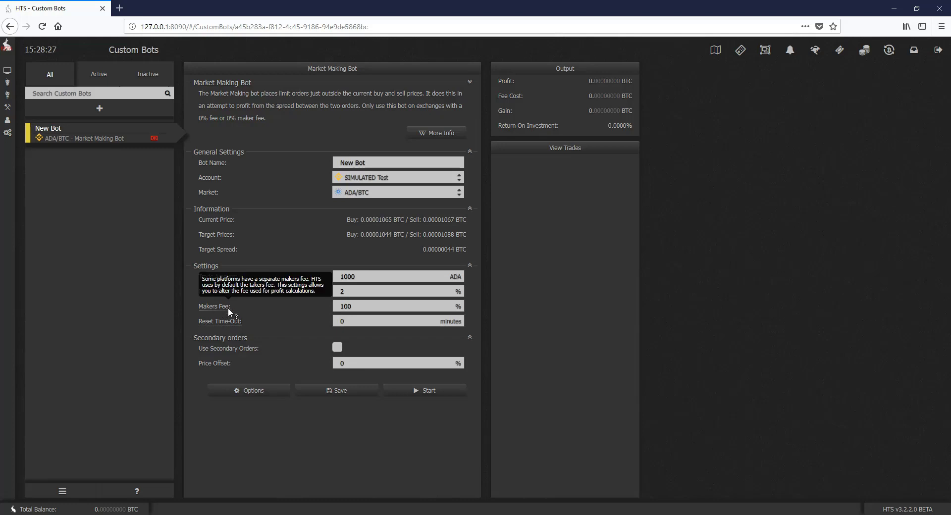
# Set the bot's makers fee to 0.1% and its reset time-out to 1 minute.
pyautogui.hotkey('ctrl', 'a')
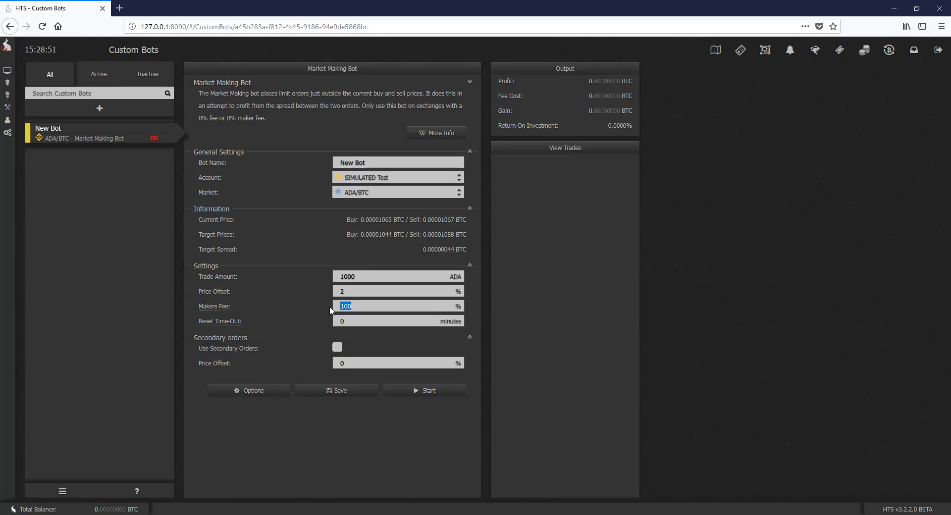
pyautogui.write('0.1')
pyautogui.press('Tab')
pyautogui.write('1')
# Enable secondary orders with a 2% price offset and save the bot.
pyautogui.moveTo(364, 234); pyautogui.dragTo(395, 231)
pyautogui.moveTo(376, 364); pyautogui.dragTo(304, 369)
pyautogui.write('2')
pyautogui.click(321, 391)
# Backtest the bot over a period of 1 Day.
pyautogui.click(251, 391)
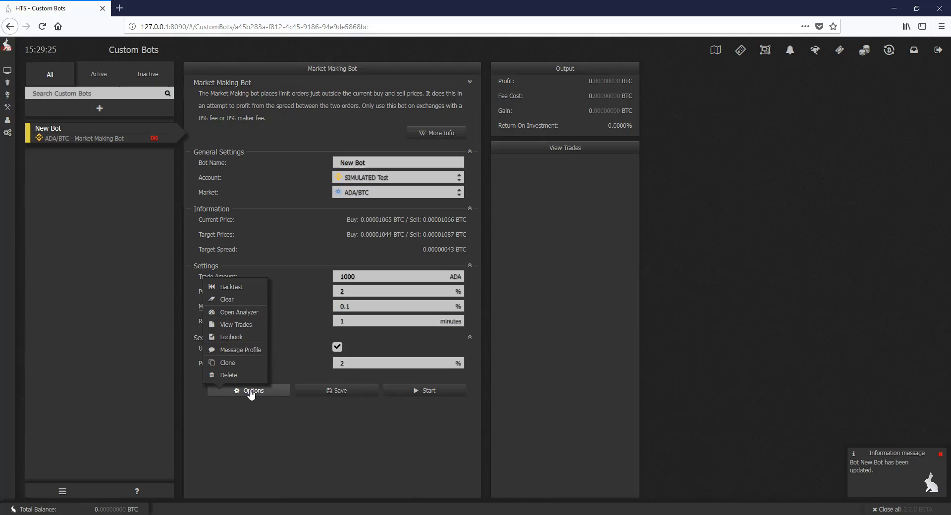
pyautogui.click(246, 288)
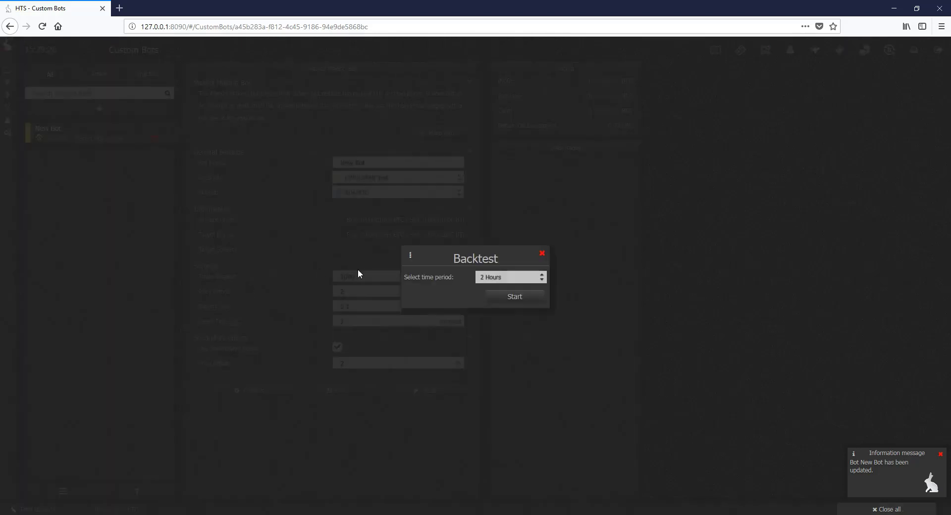
pyautogui.click(509, 273)
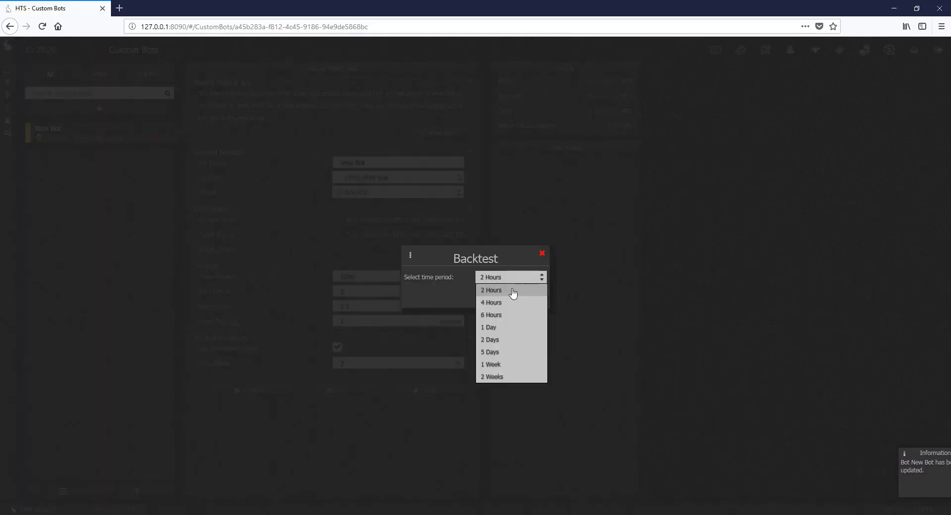
pyautogui.click(512, 330)
pyautogui.click(513, 300)
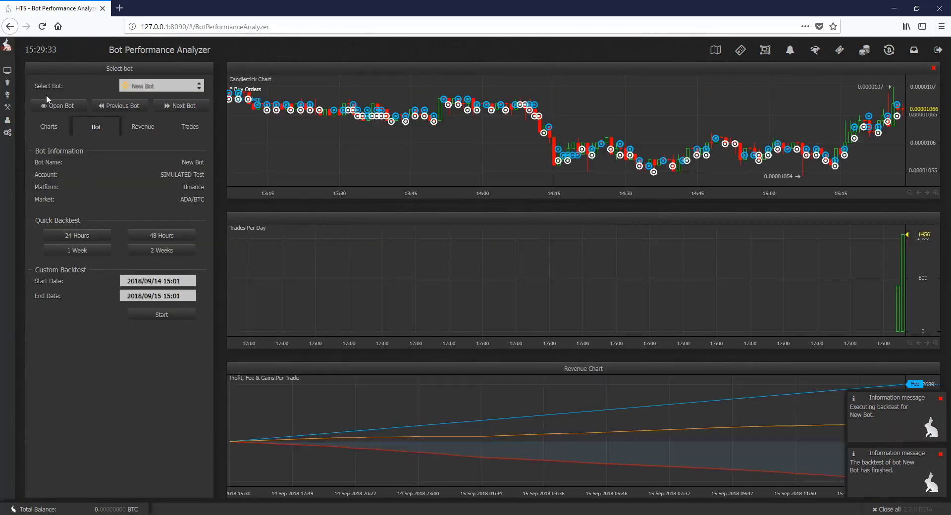
# Return to the bot and examine its backtest output and trade list.
pyautogui.click(52, 105)
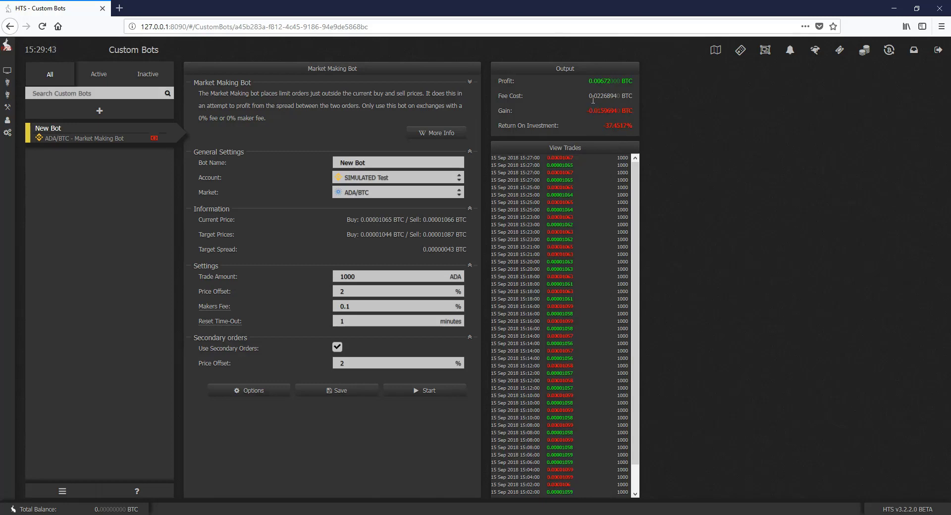
pyautogui.moveTo(591, 95); pyautogui.dragTo(604, 115)
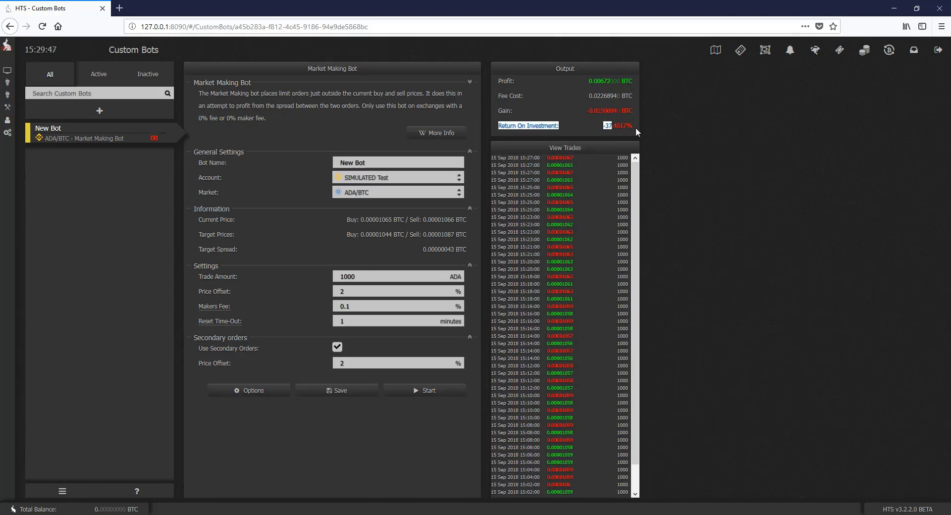
pyautogui.click(244, 389)
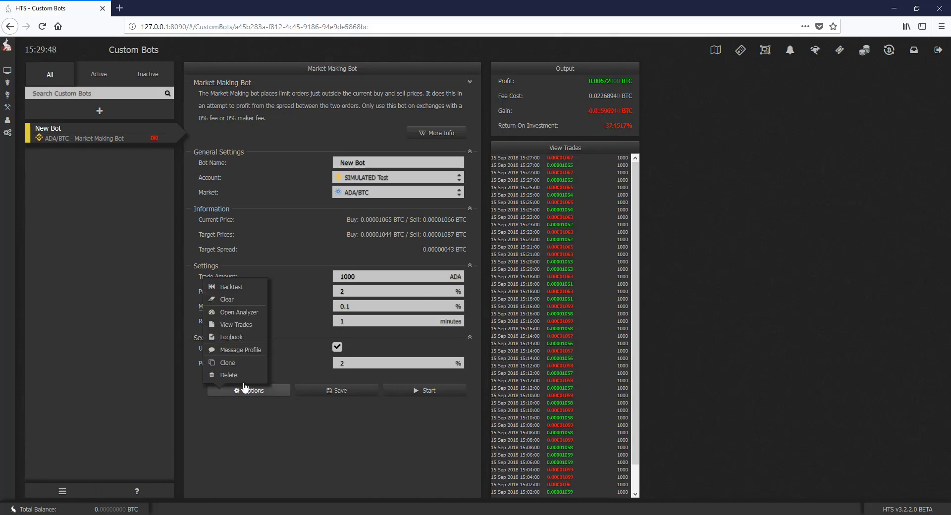
pyautogui.click(242, 313)
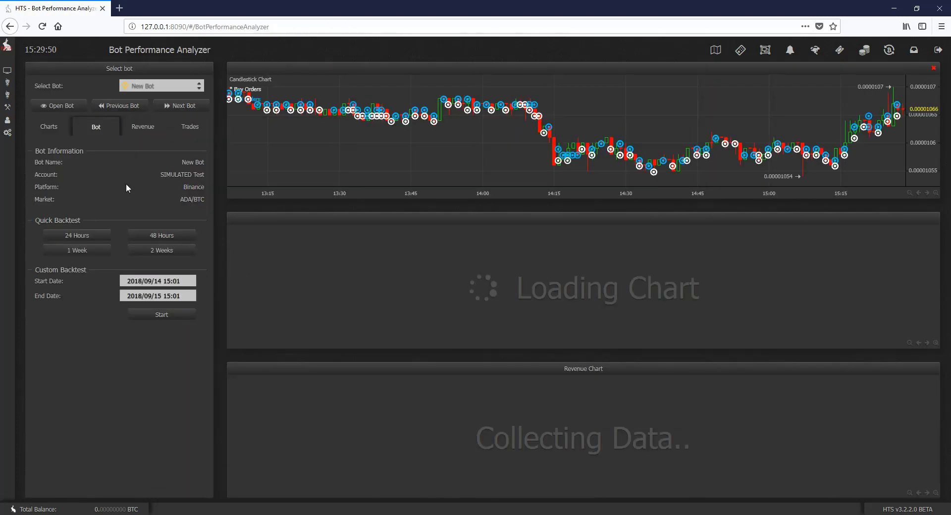
pyautogui.click(59, 106)
pyautogui.click(245, 390)
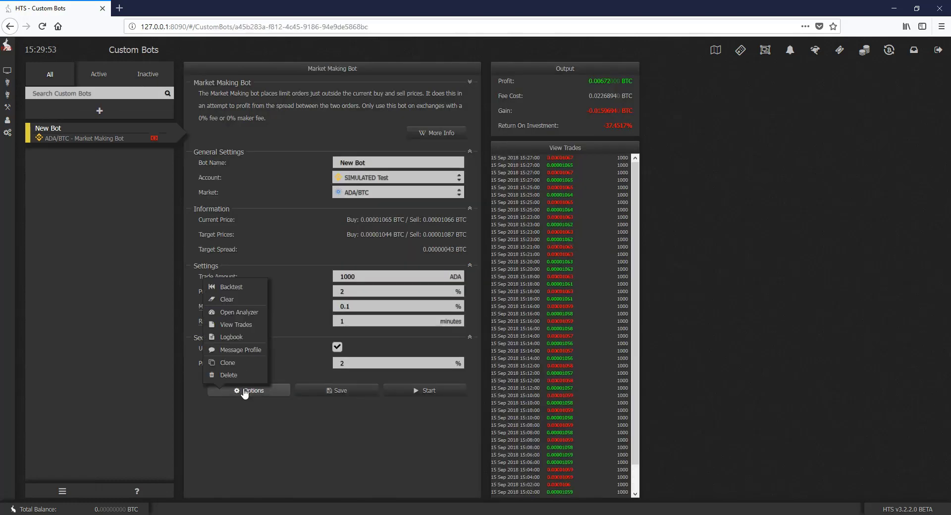
pyautogui.click(244, 325)
# Open the bot in the analyzer and inspect the buy and sell orders on its candlestick chart.
pyautogui.click(245, 390)
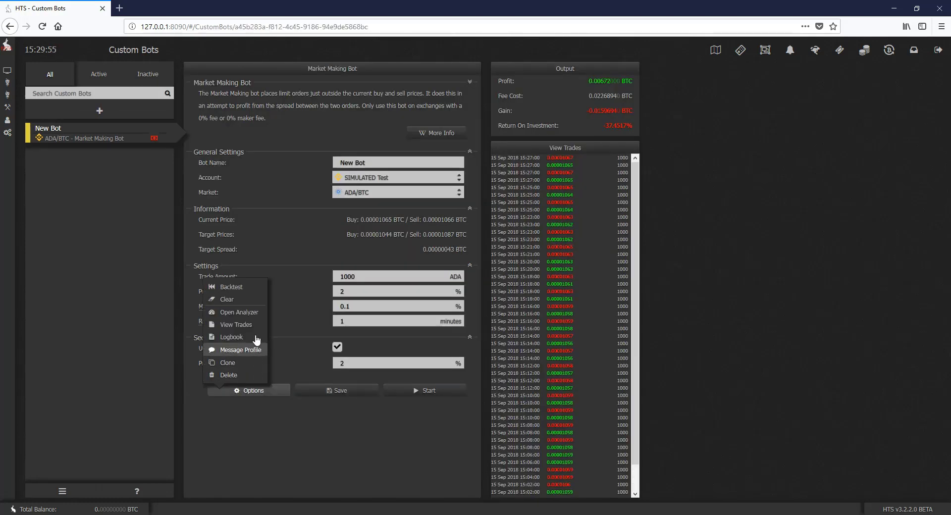
pyautogui.click(247, 313)
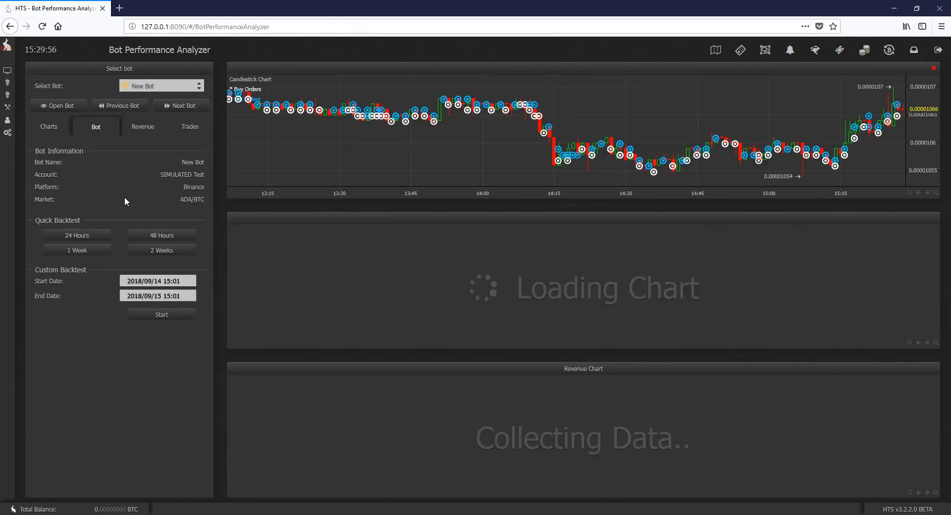
pyautogui.click(58, 130)
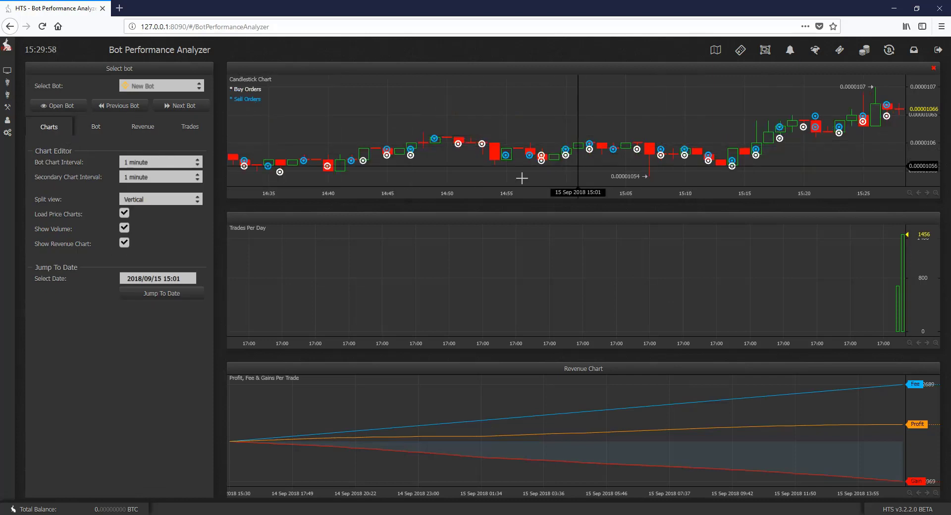
pyautogui.scroll(-5, 469, 153)
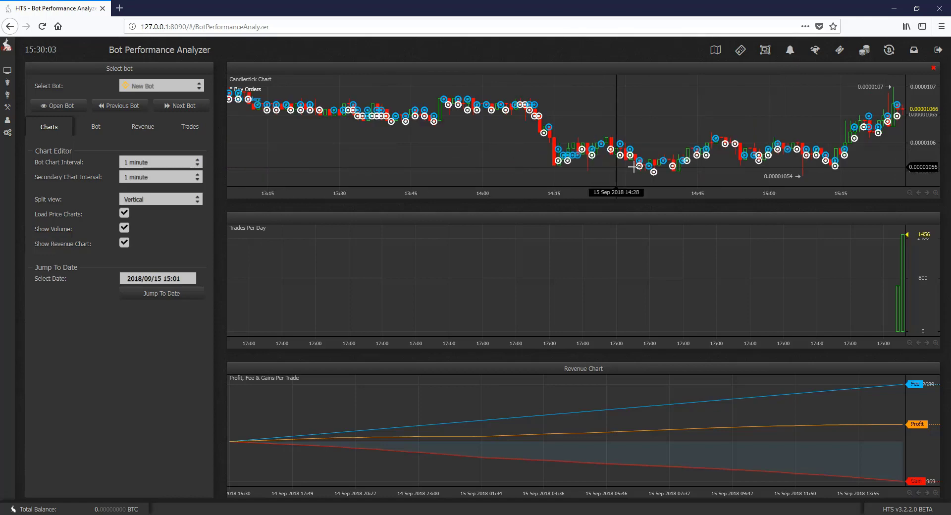
pyautogui.moveTo(736, 152); pyautogui.dragTo(596, 177)
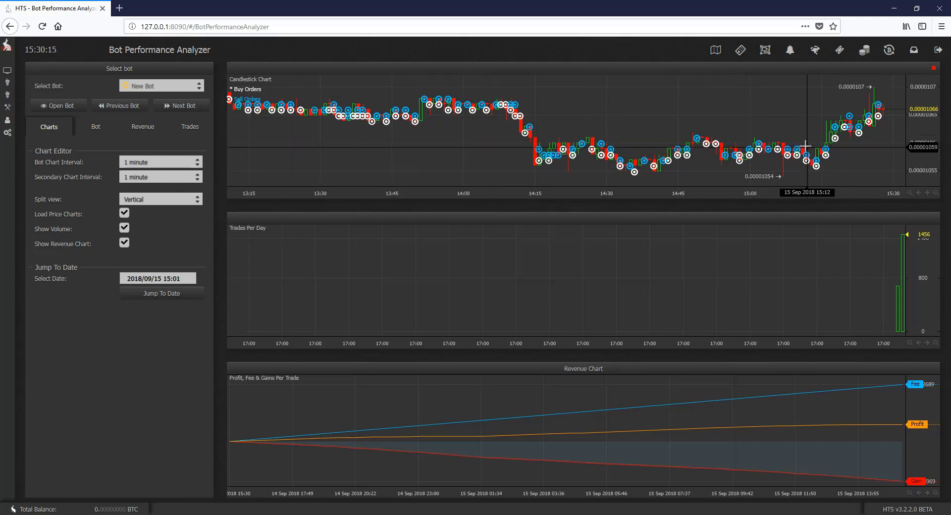
# Return to the bot, set its reset time-out to 6 minutes and save it.
pyautogui.click(65, 106)
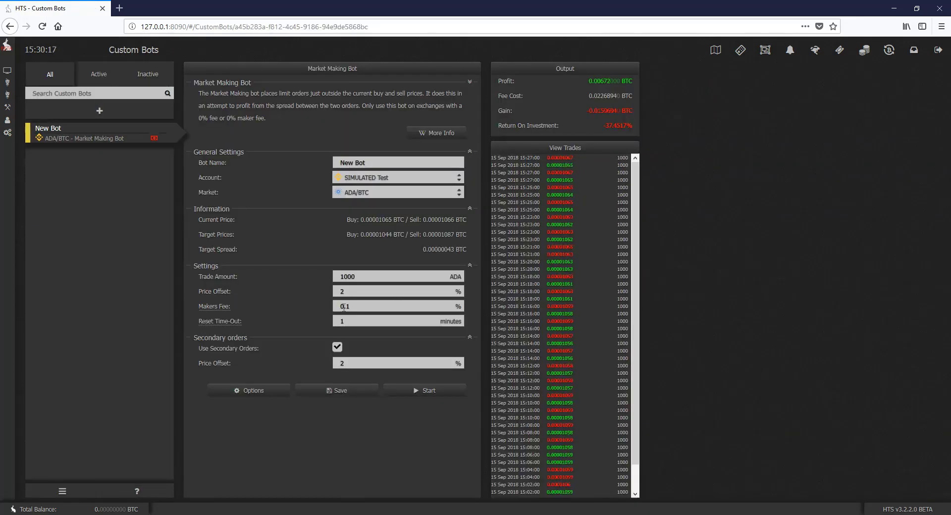
pyautogui.moveTo(371, 329); pyautogui.dragTo(333, 326)
pyautogui.click(333, 323)
pyautogui.press('BackSpace')
pyautogui.write('6')
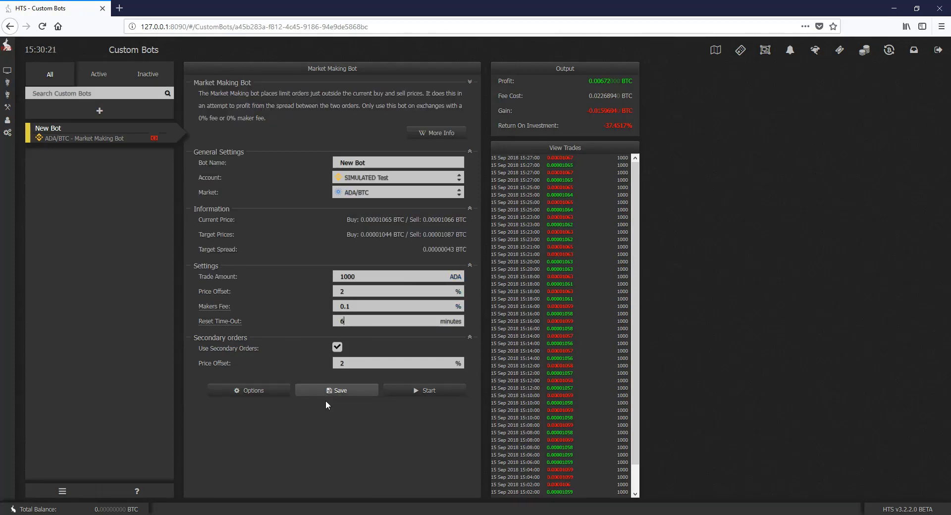
pyautogui.click(334, 391)
# Run another 1 Day backtest of the bot and inspect its orders on the candlestick chart.
pyautogui.click(248, 390)
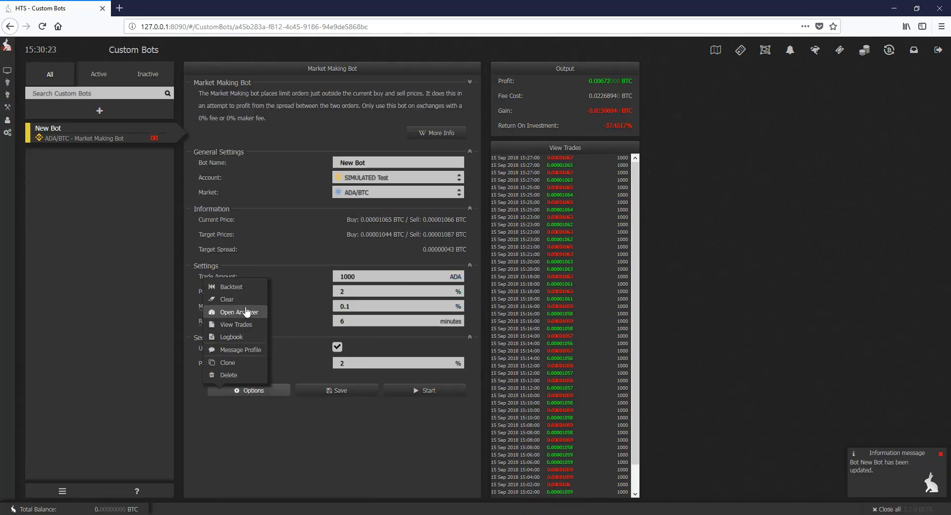
pyautogui.click(245, 286)
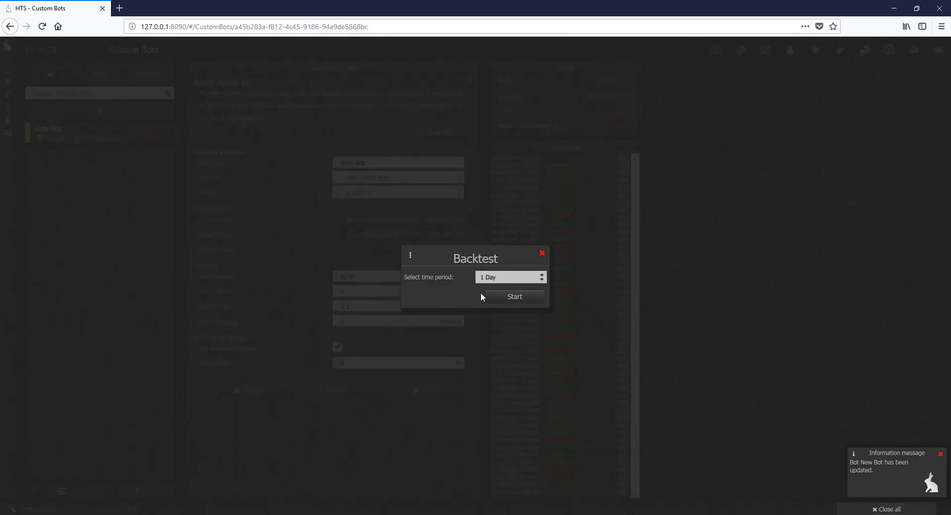
pyautogui.click(526, 295)
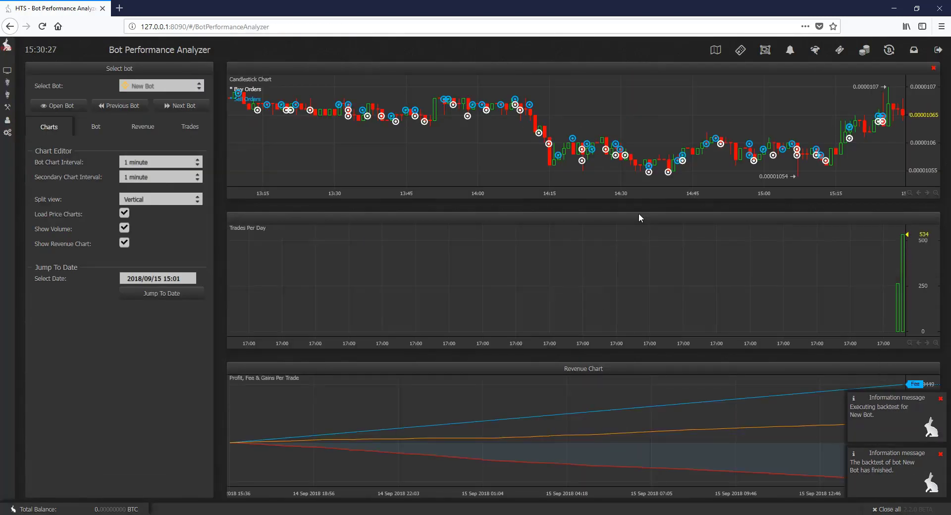
pyautogui.moveTo(706, 123); pyautogui.dragTo(582, 142)
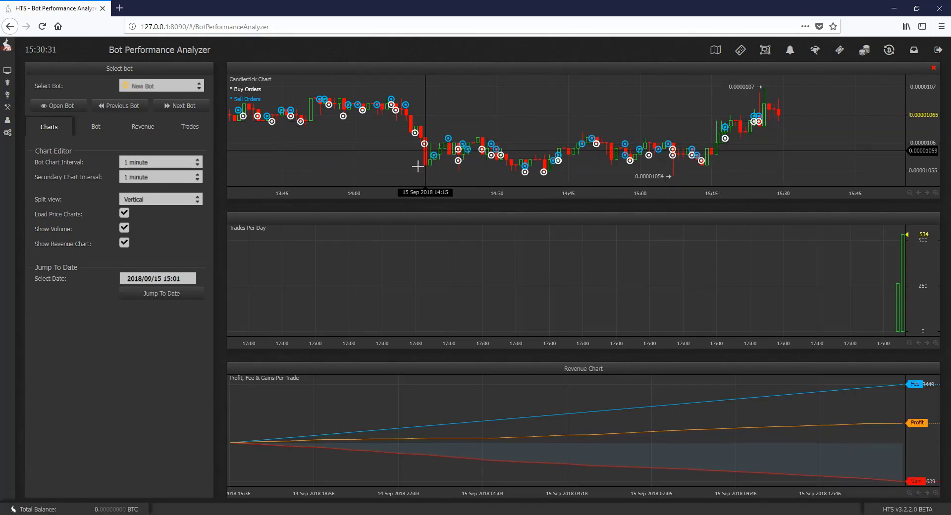
# Return to the bot and open its trade amount for editing.
pyautogui.click(63, 107)
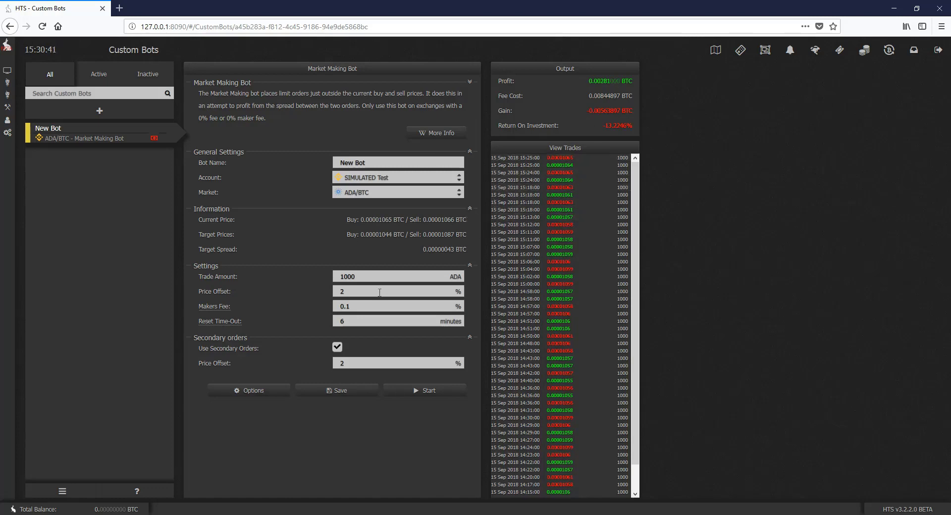
pyautogui.click(372, 277)
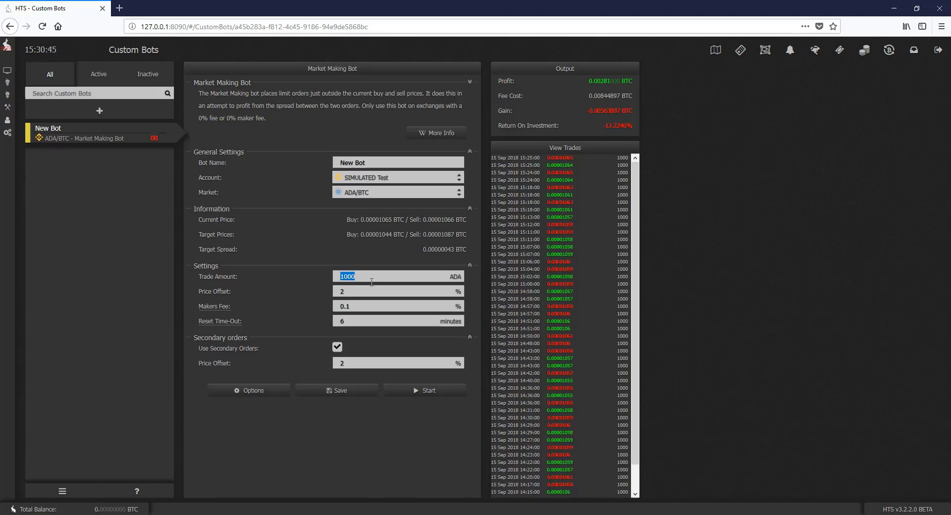